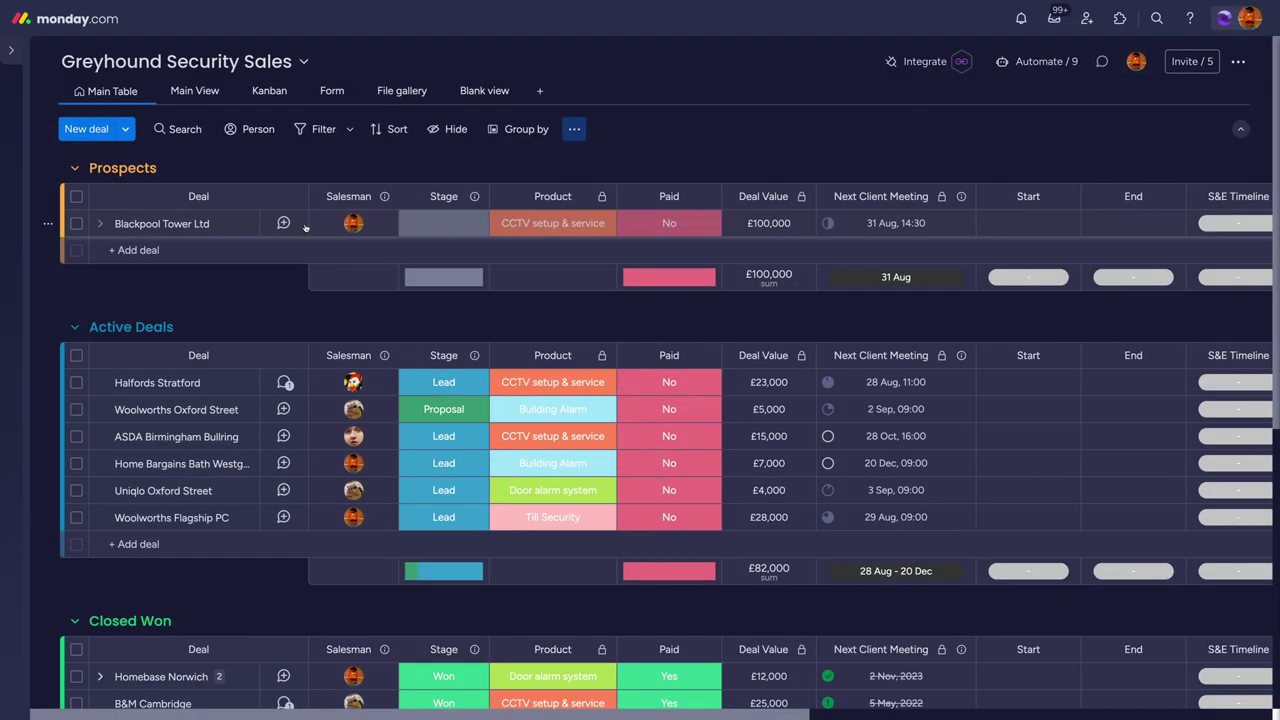
# Step: Move the Blackpool Tower Ltd deal from the Prospects group to the start of the Active Deals group
pyautogui.moveTo(305, 229)
pyautogui.mouseDown()
pyautogui.moveTo(305, 326)
pyautogui.moveTo(305, 222)
pyautogui.mouseUp()
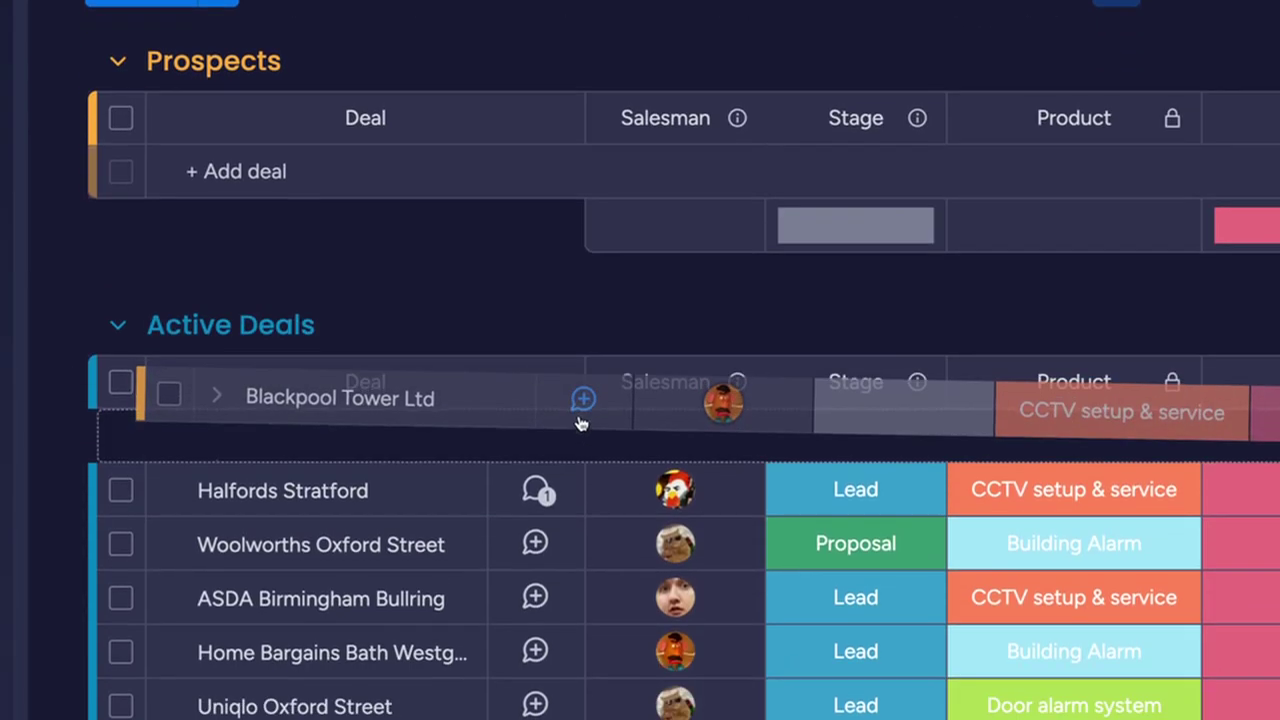
pyautogui.moveTo(579, 368); pyautogui.dragTo(579, 370)
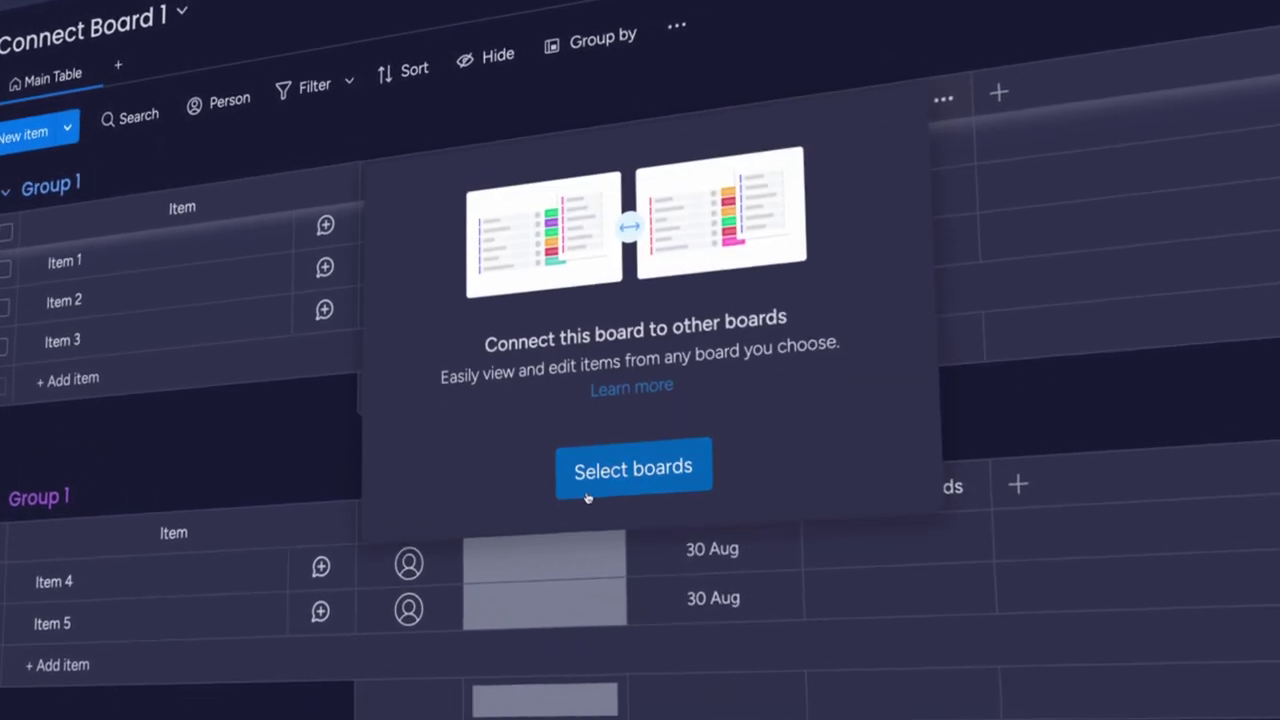
# Step: Start selecting boards to connect to Connect Board 1, and link its Item 1 to Item 1 of Connect Board 2
pyautogui.click(630, 503)
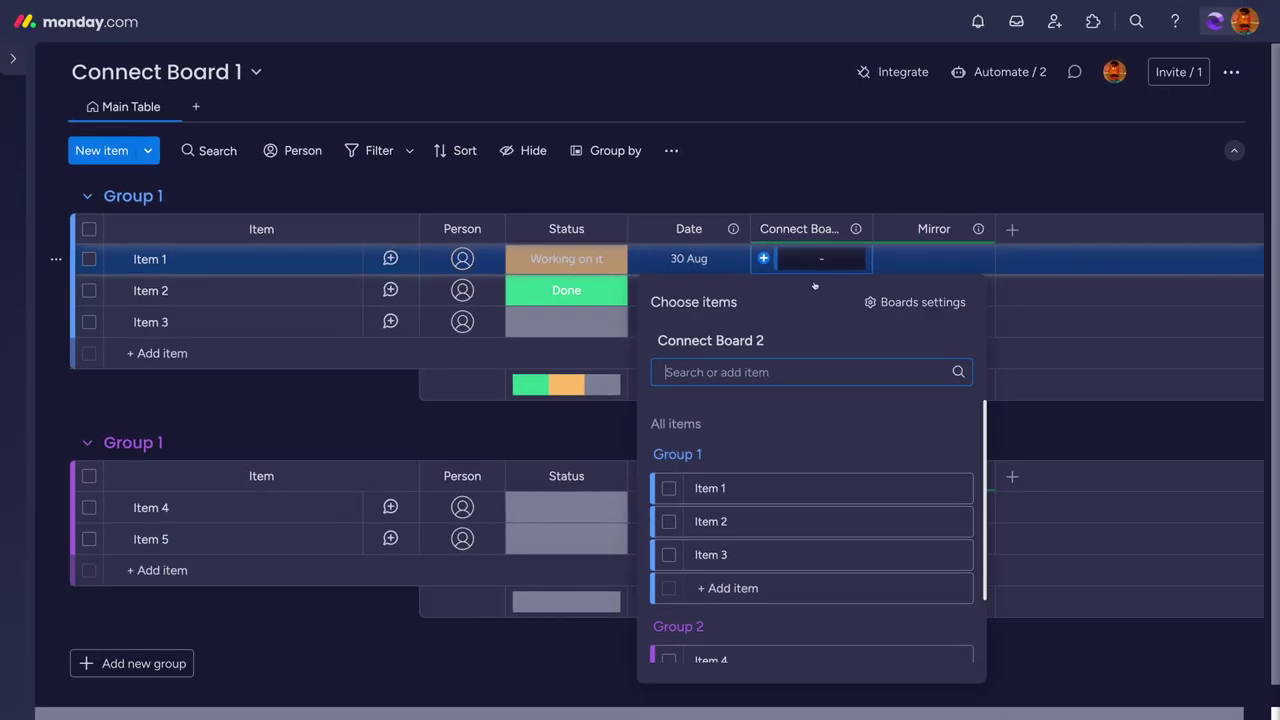
pyautogui.click(669, 487)
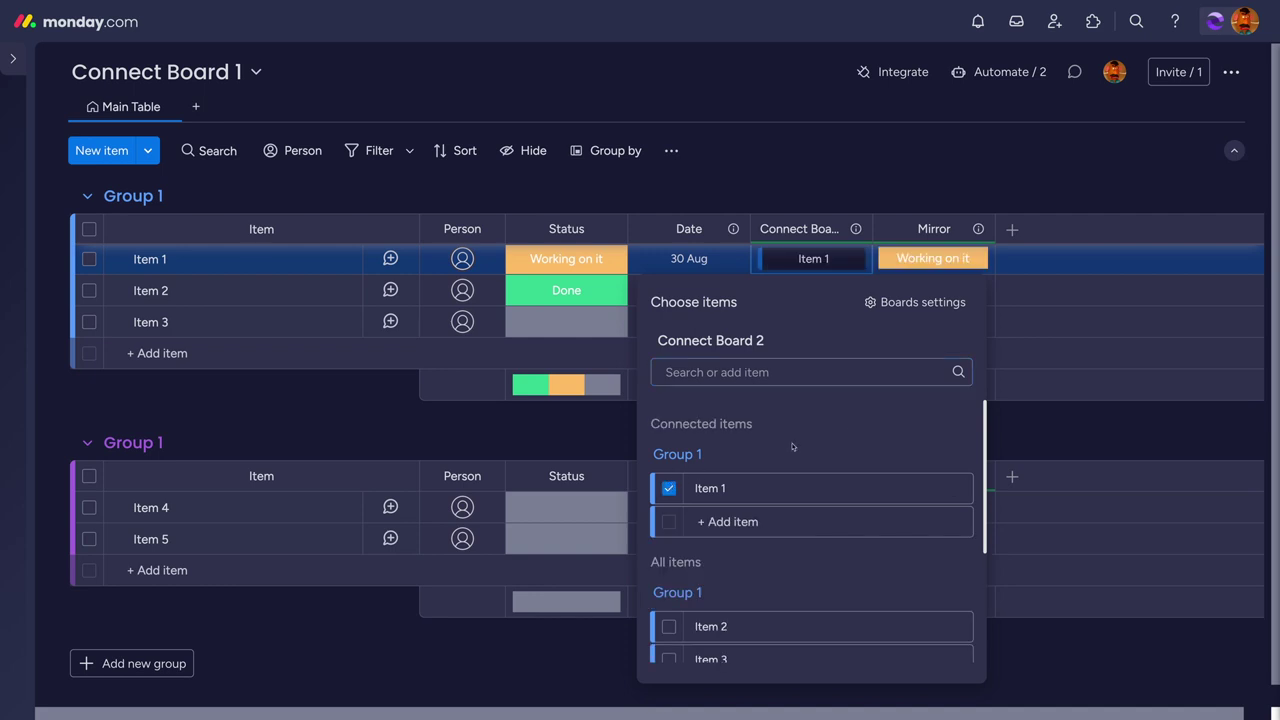
pyautogui.click(1080, 409)
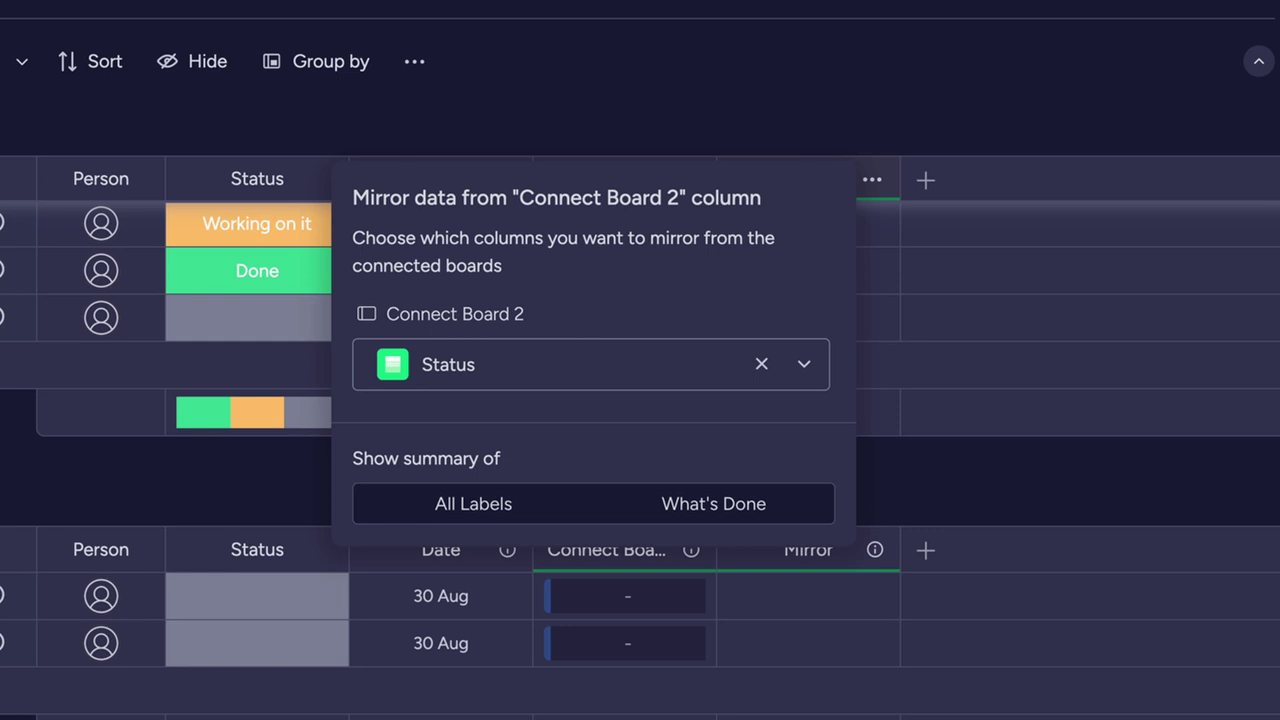
# Step: Choose Status as the column the Mirror column takes from Connect Board 2
pyautogui.click(601, 369)
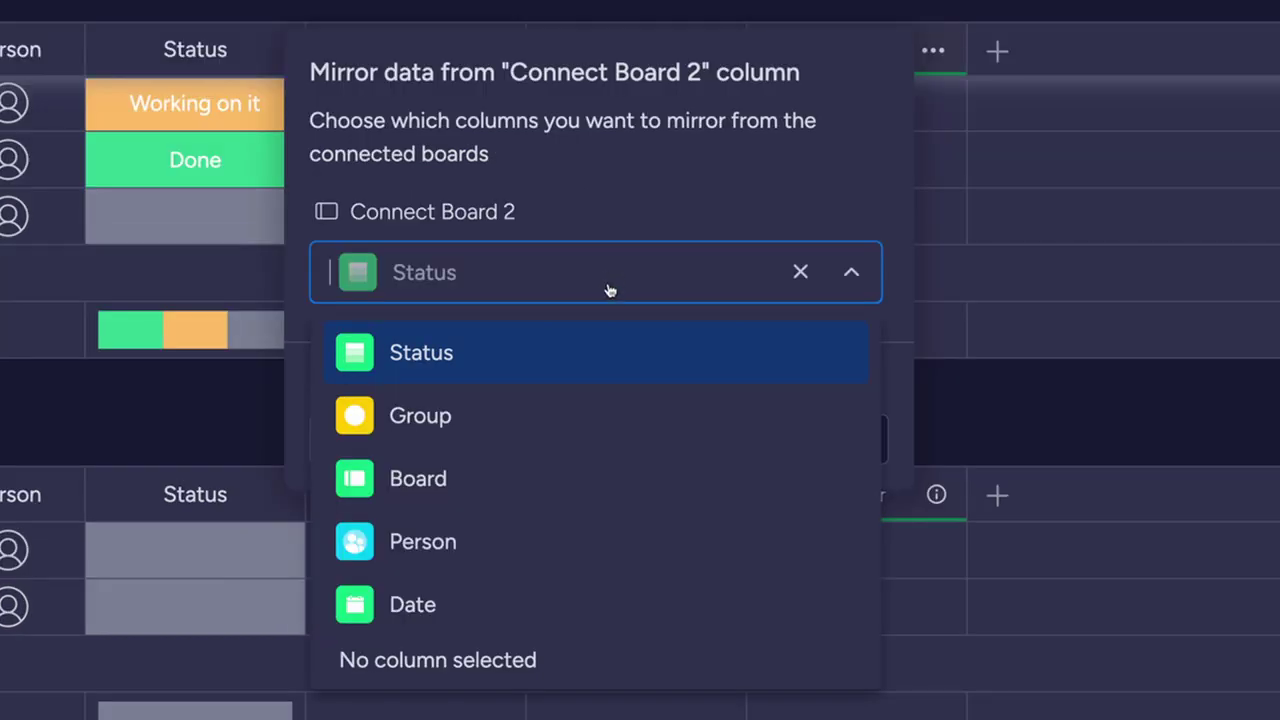
pyautogui.click(612, 340)
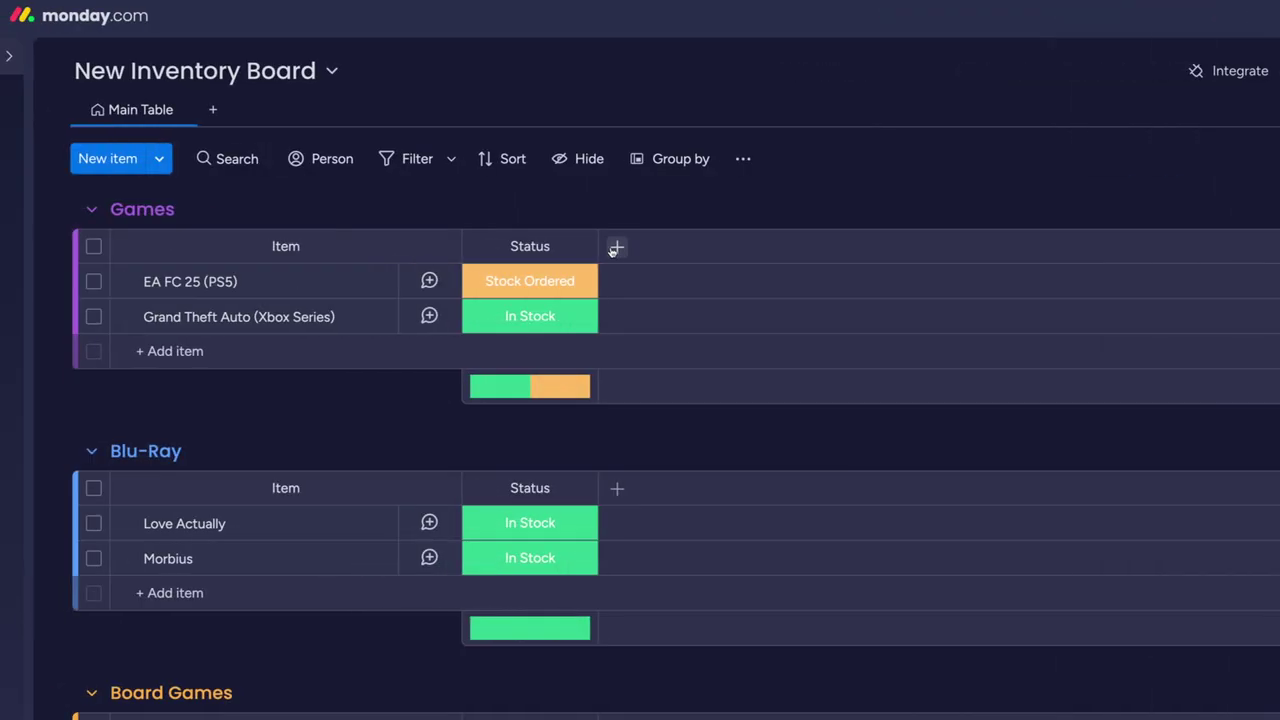
# Step: Add a Connect boards column to the New Inventory Board and select Stock - Warehouse 1 as the board to connect
pyautogui.click(612, 250)
pyautogui.write('connect')
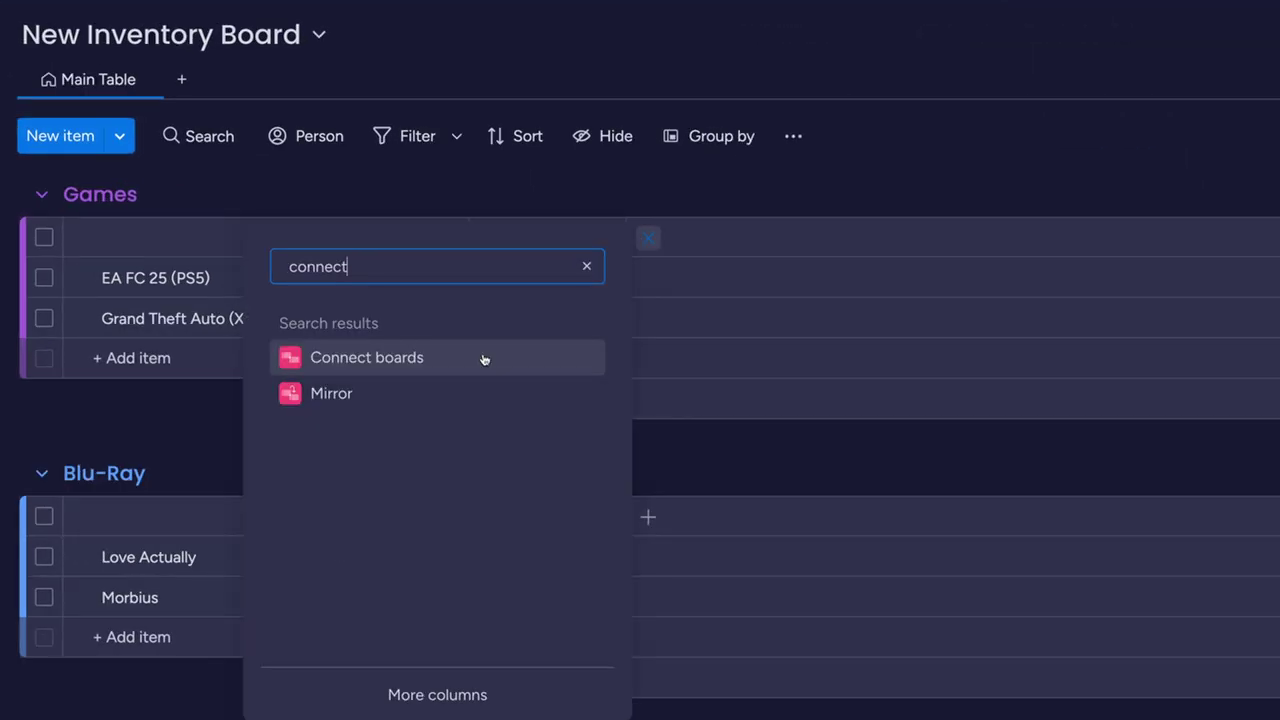
pyautogui.click(484, 359)
pyautogui.click(609, 526)
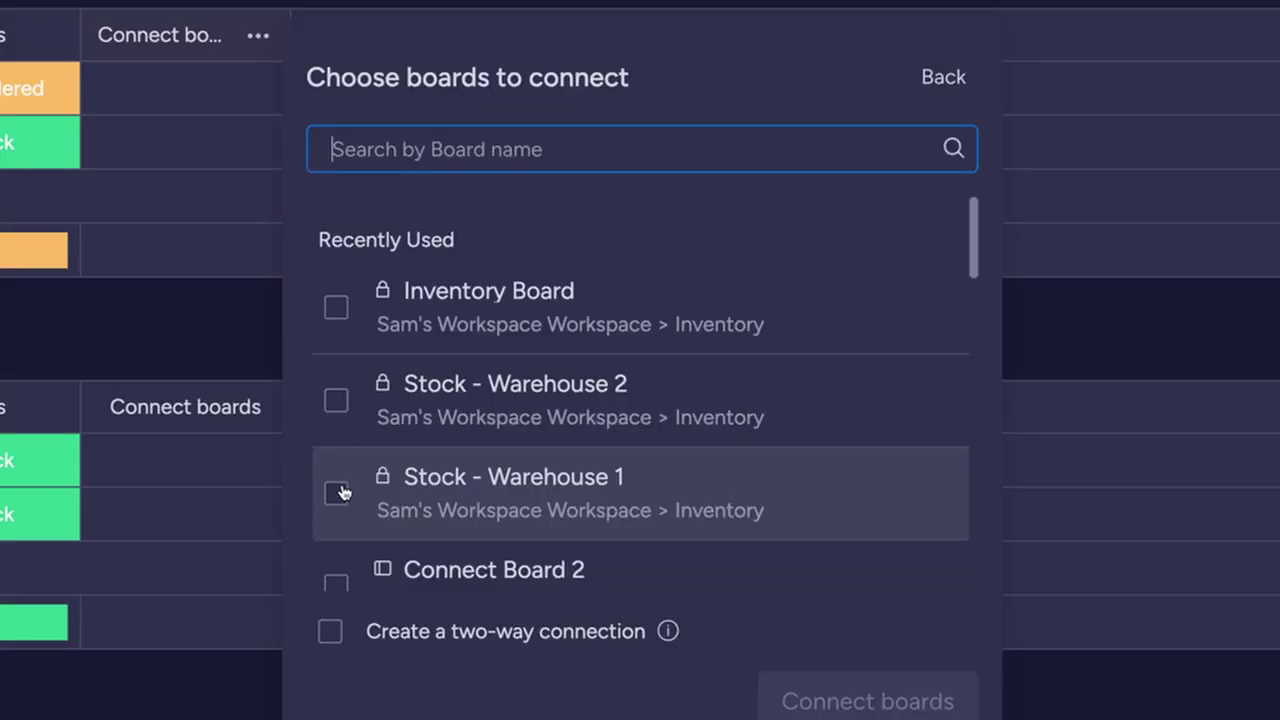
pyautogui.click(337, 492)
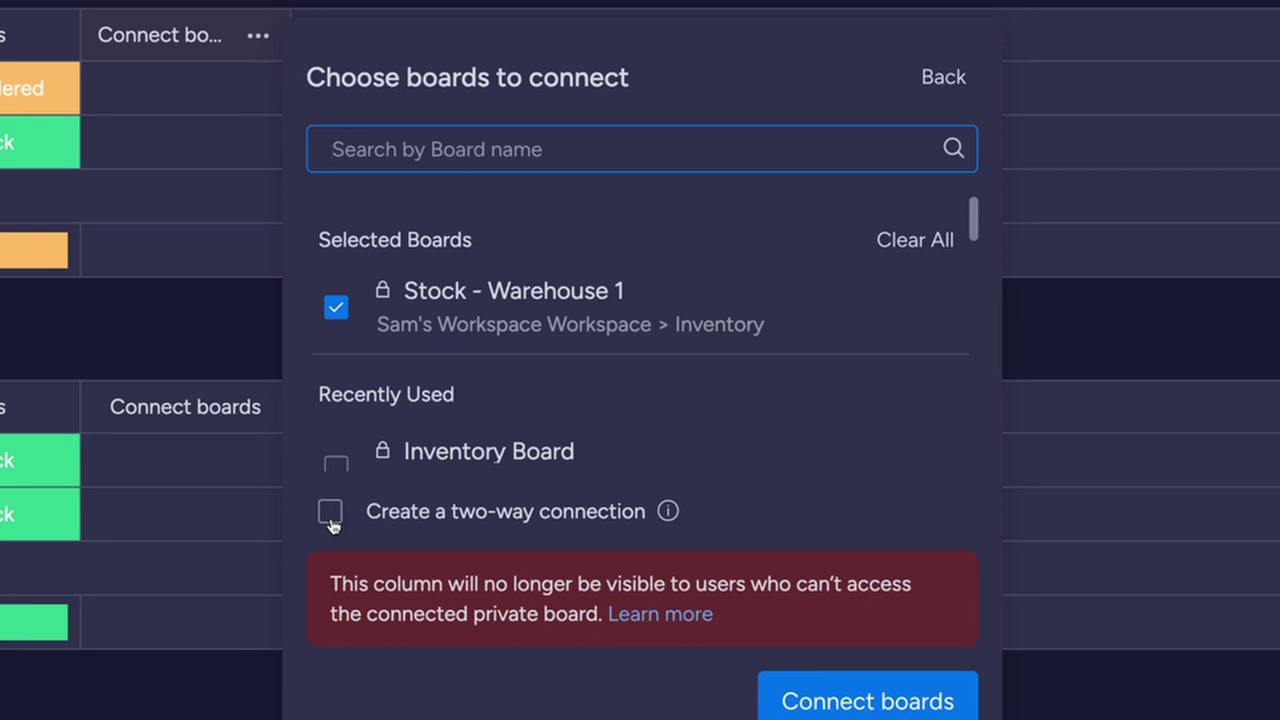
pyautogui.moveTo(667, 512)
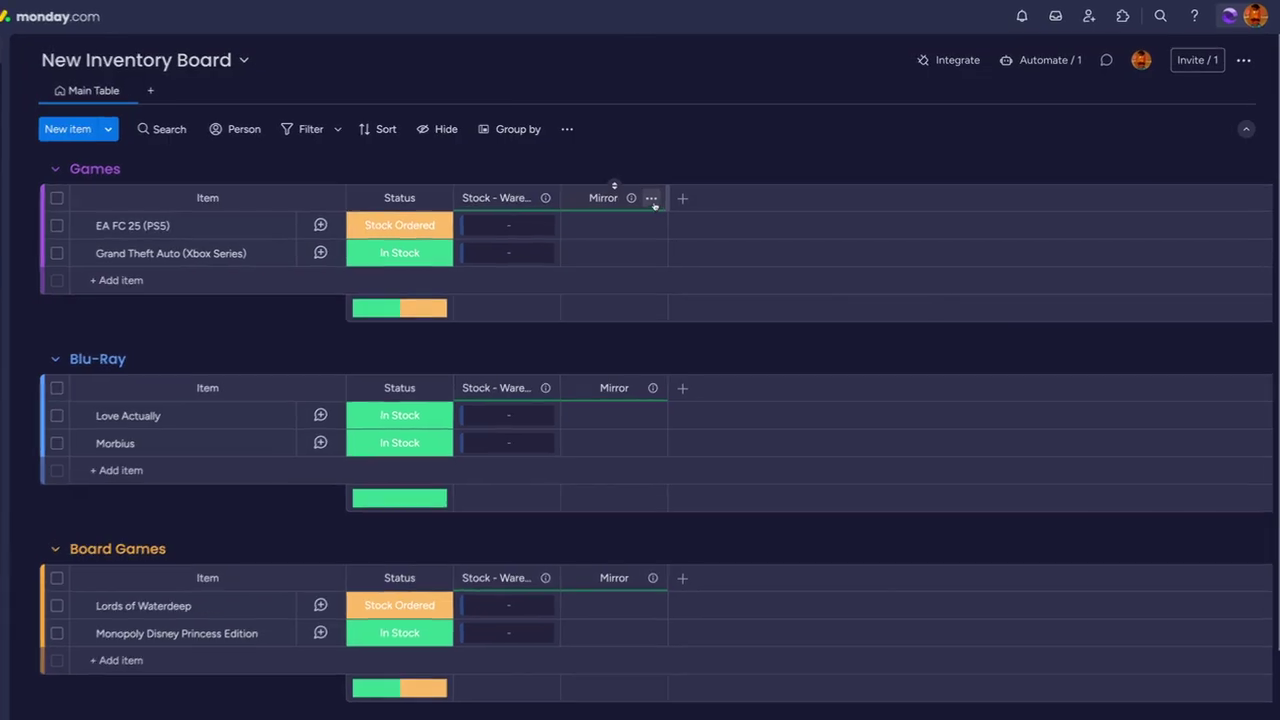
# Step: Customize the Mirror column of the New Inventory Board and open the choice of columns to mirror from Stock - Warehouse 1
pyautogui.click(651, 196)
pyautogui.moveTo(714, 243)
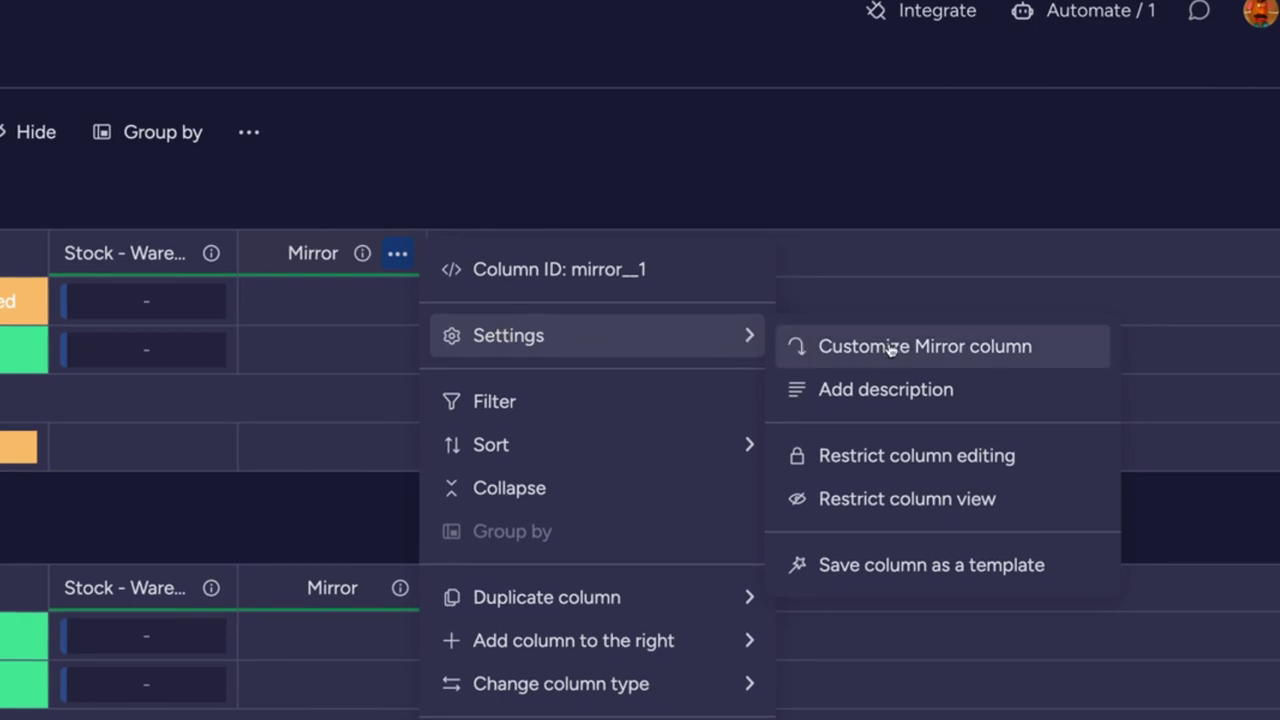
pyautogui.click(963, 357)
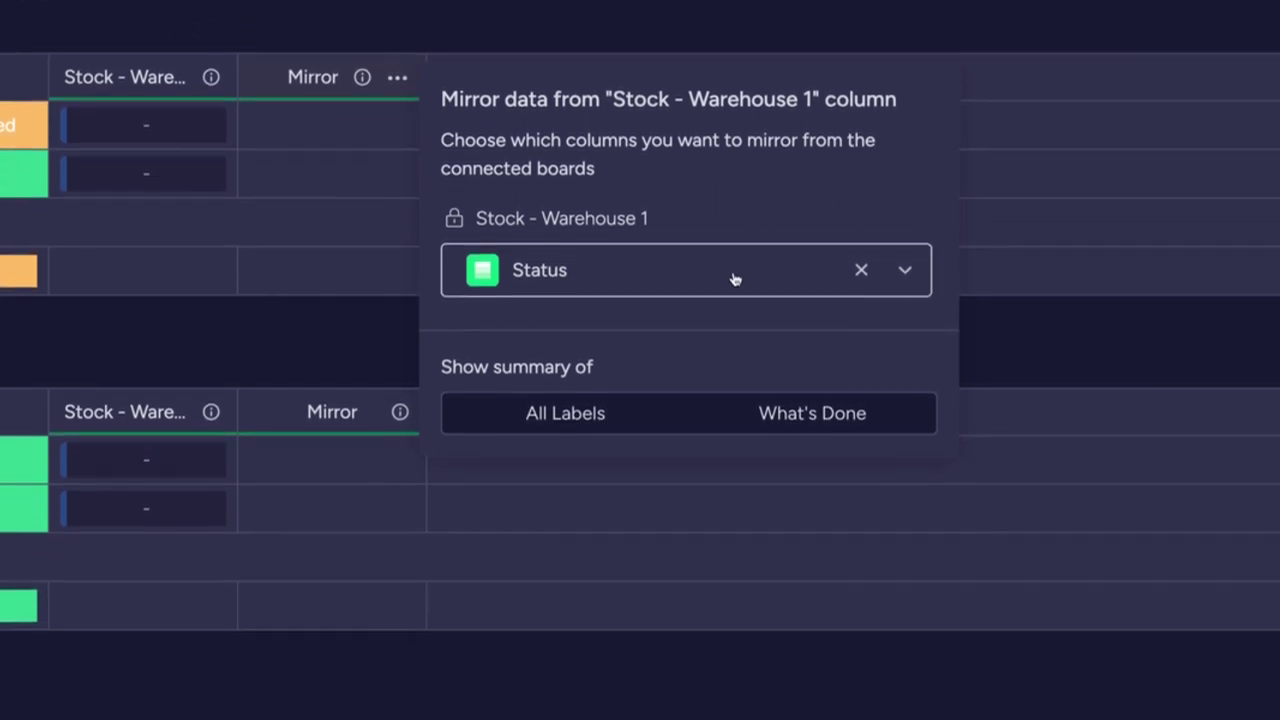
pyautogui.click(735, 278)
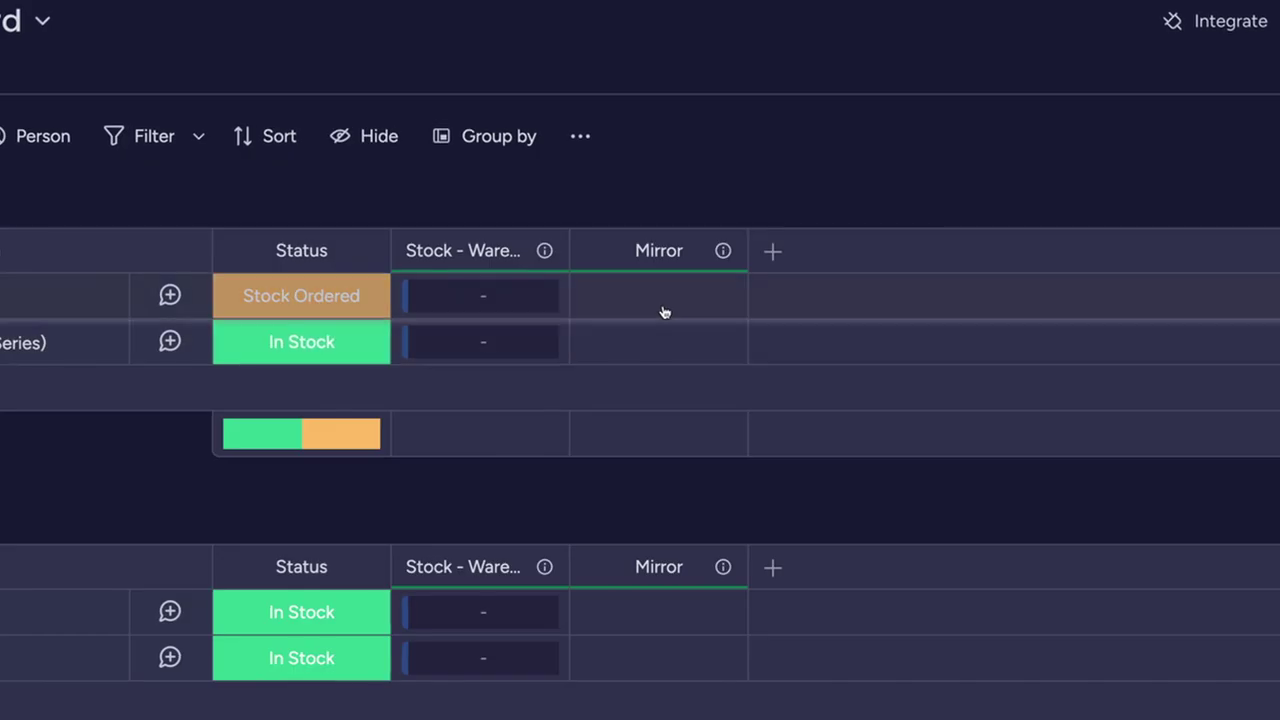
# Step: Rename the Mirror column to "Warehouse 1 Stock" and widen it and the connected Warehouse 1 column
pyautogui.click(660, 248)
pyautogui.write('Warehouse 1 S')
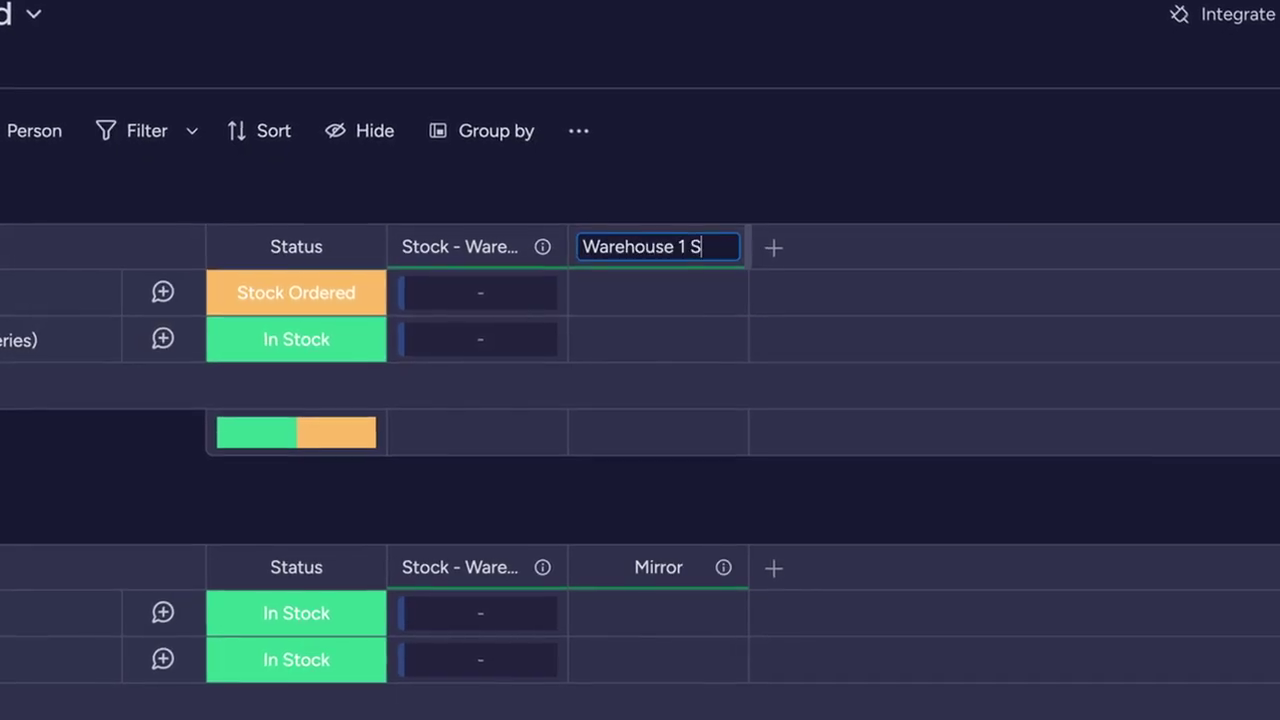
pyautogui.write('tock')
pyautogui.press('Return')
pyautogui.moveTo(750, 247); pyautogui.dragTo(809, 240)
pyautogui.moveTo(566, 247); pyautogui.dragTo(620, 226)
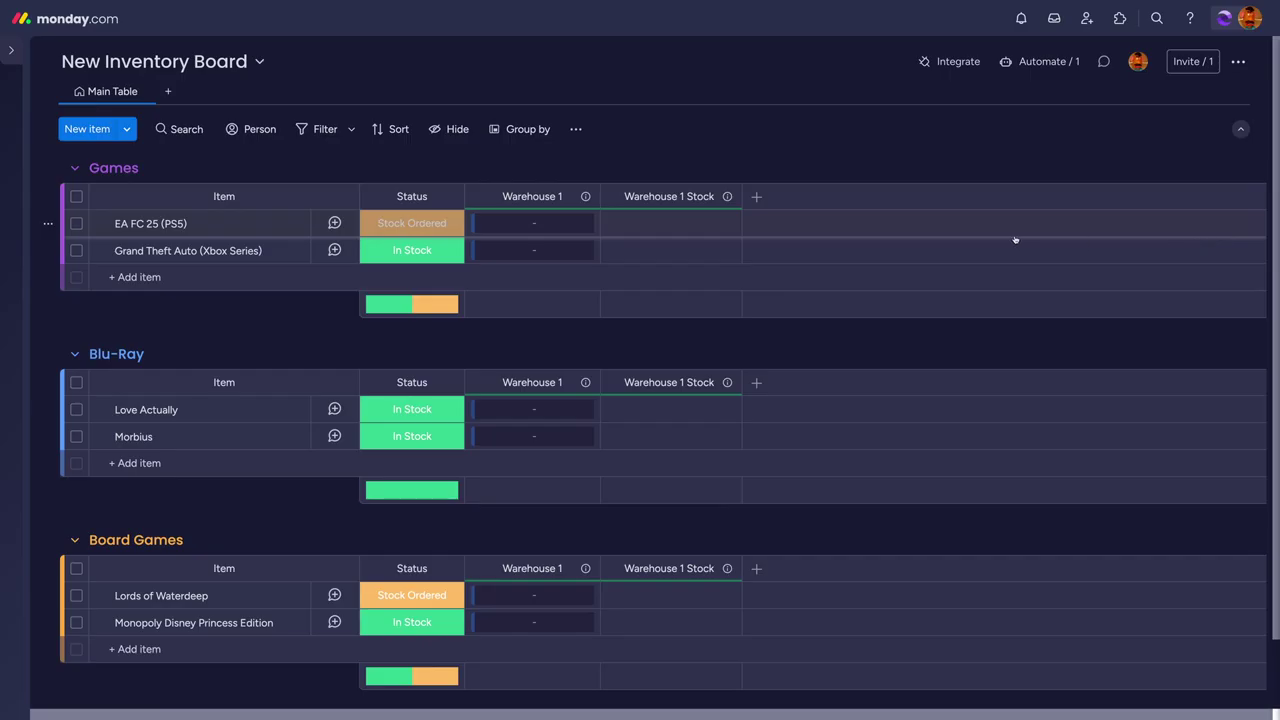
# Step: Link the EA FC 25 (PS5) row to the EA FC 25 (PS5) item of Stock - Warehouse 1 in the Warehouse 1 column
pyautogui.click(570, 226)
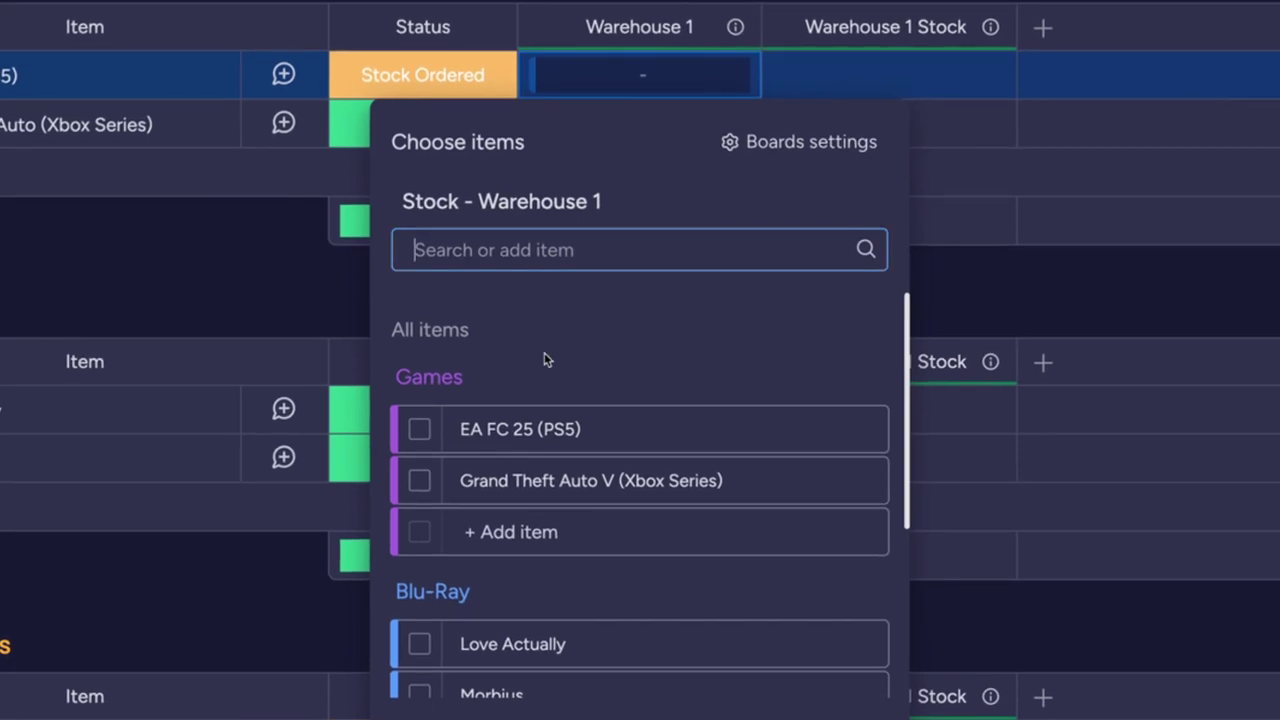
pyautogui.click(419, 430)
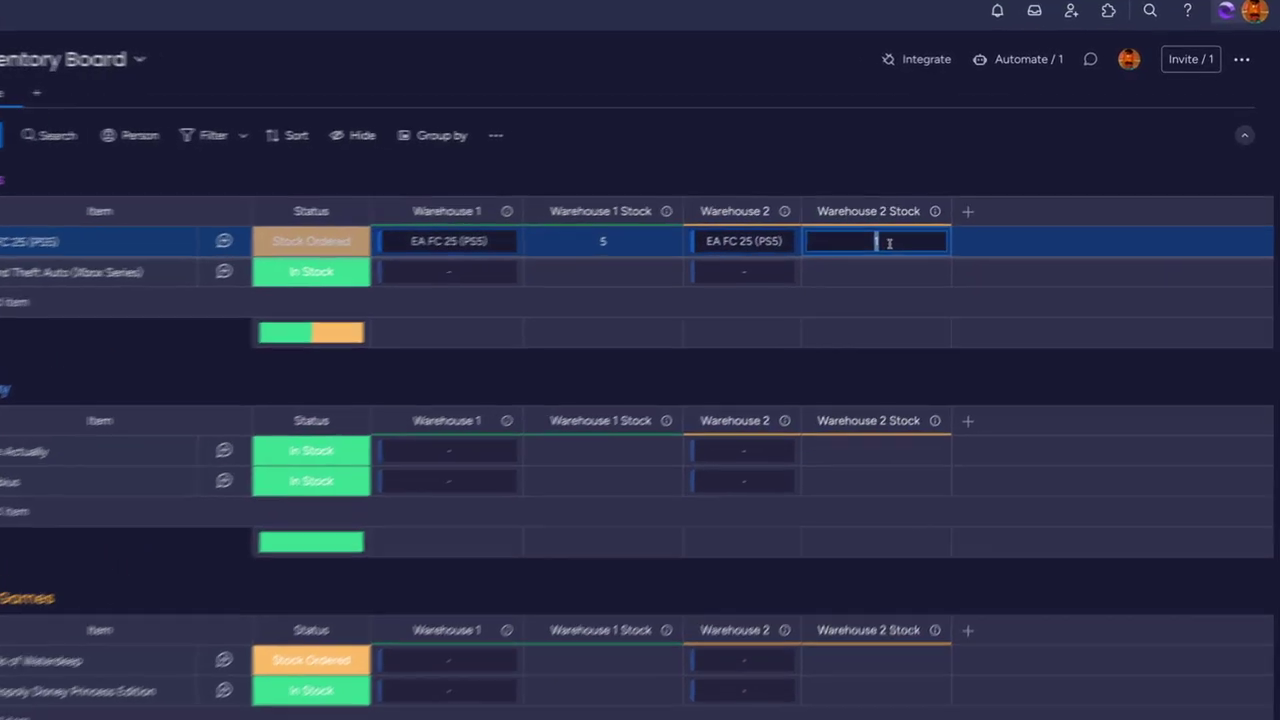
# Step: Set the Warehouse 2 Stock value of EA FC 25 (PS5) to 10
pyautogui.write('10')
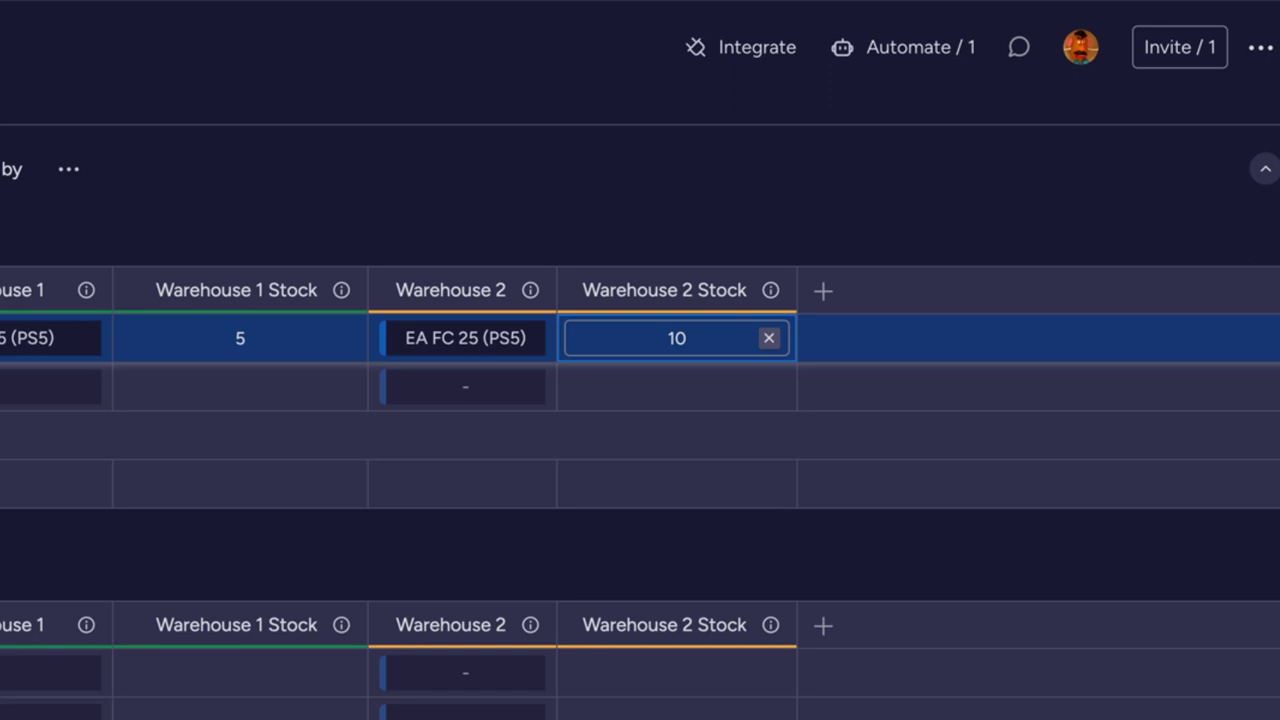
pyautogui.press('Return')
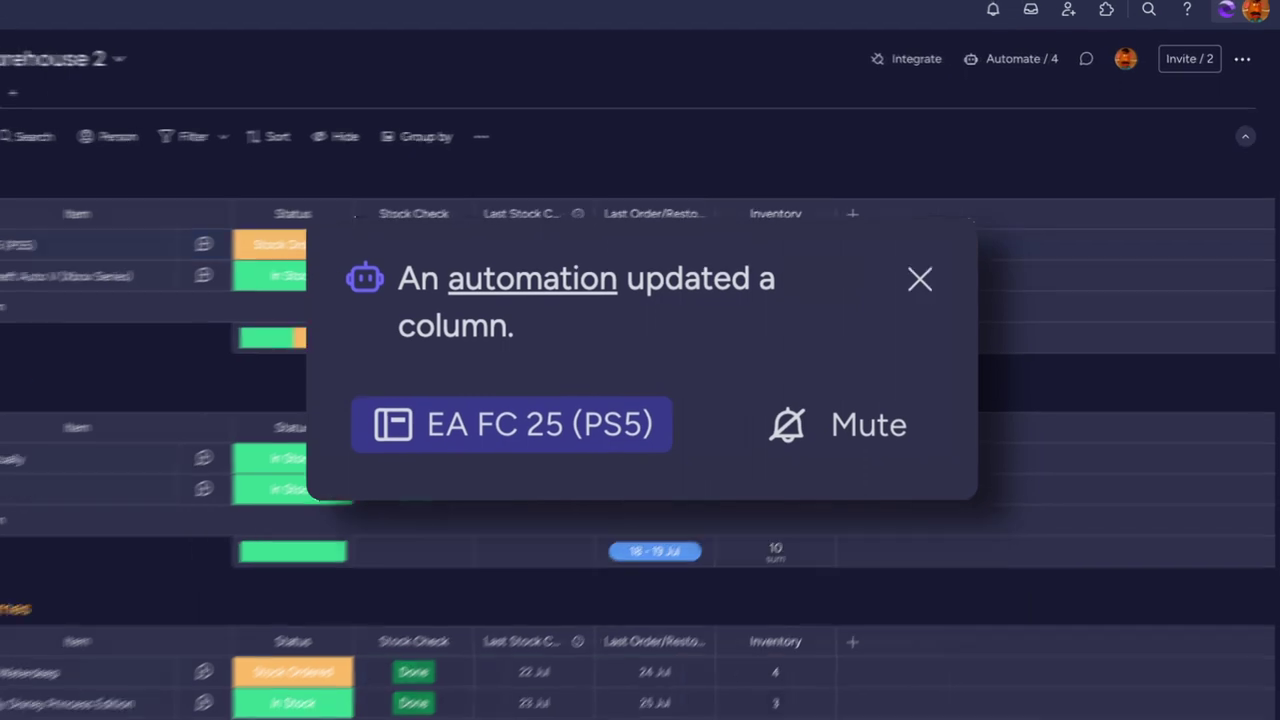
pyautogui.click(845, 224)
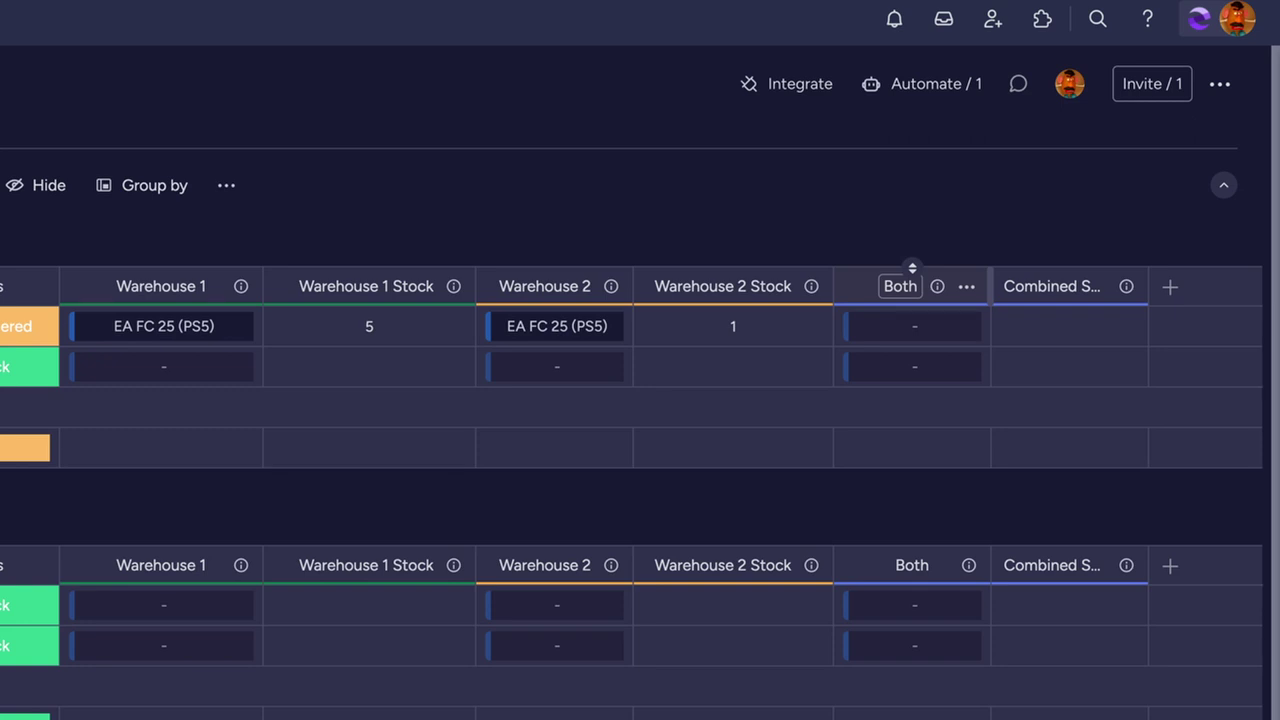
# Step: Link EA FC 25 (PS5) in the Both column to its matching items in Stock - Warehouse 1 and Stock - Warehouse 2
pyautogui.click(905, 326)
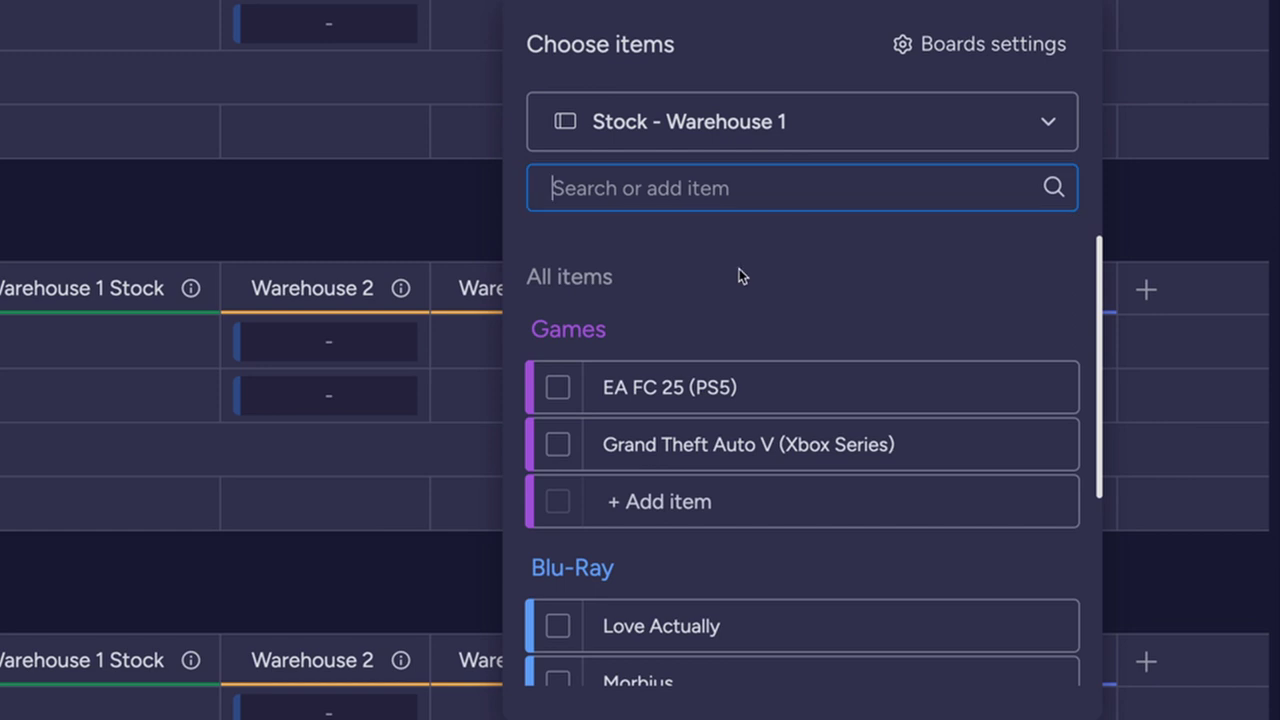
pyautogui.click(558, 389)
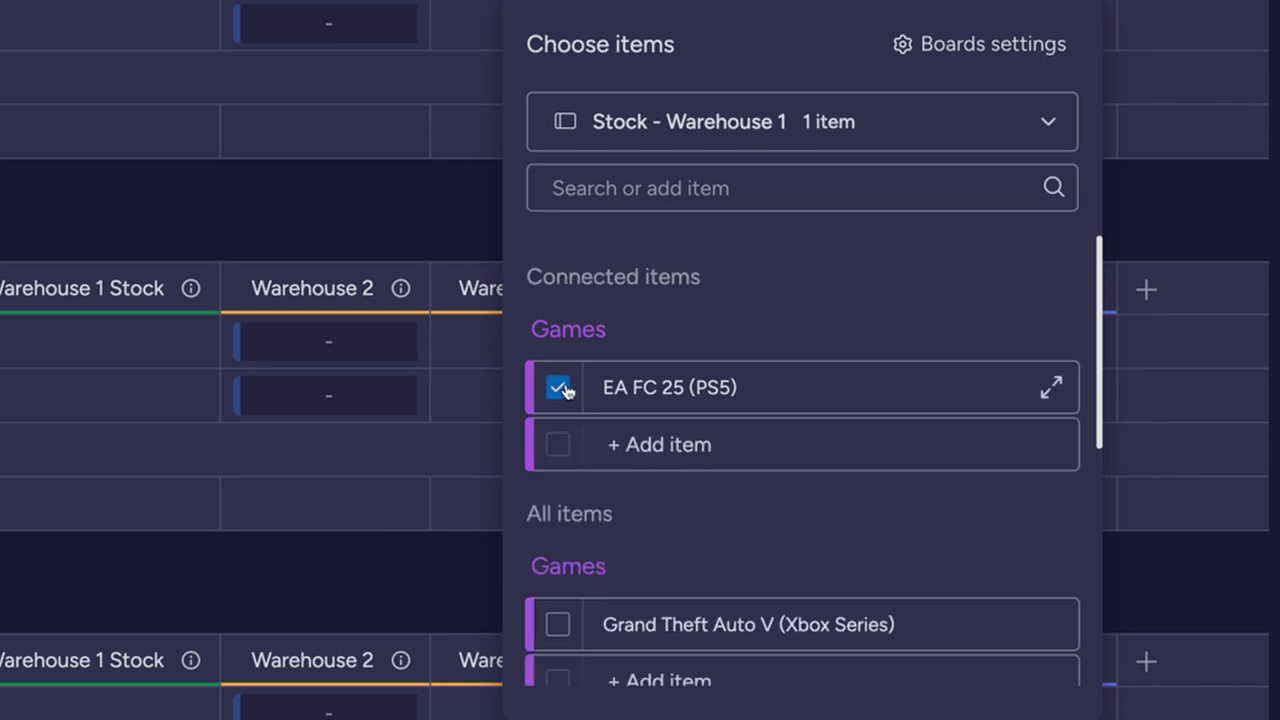
pyautogui.click(1046, 124)
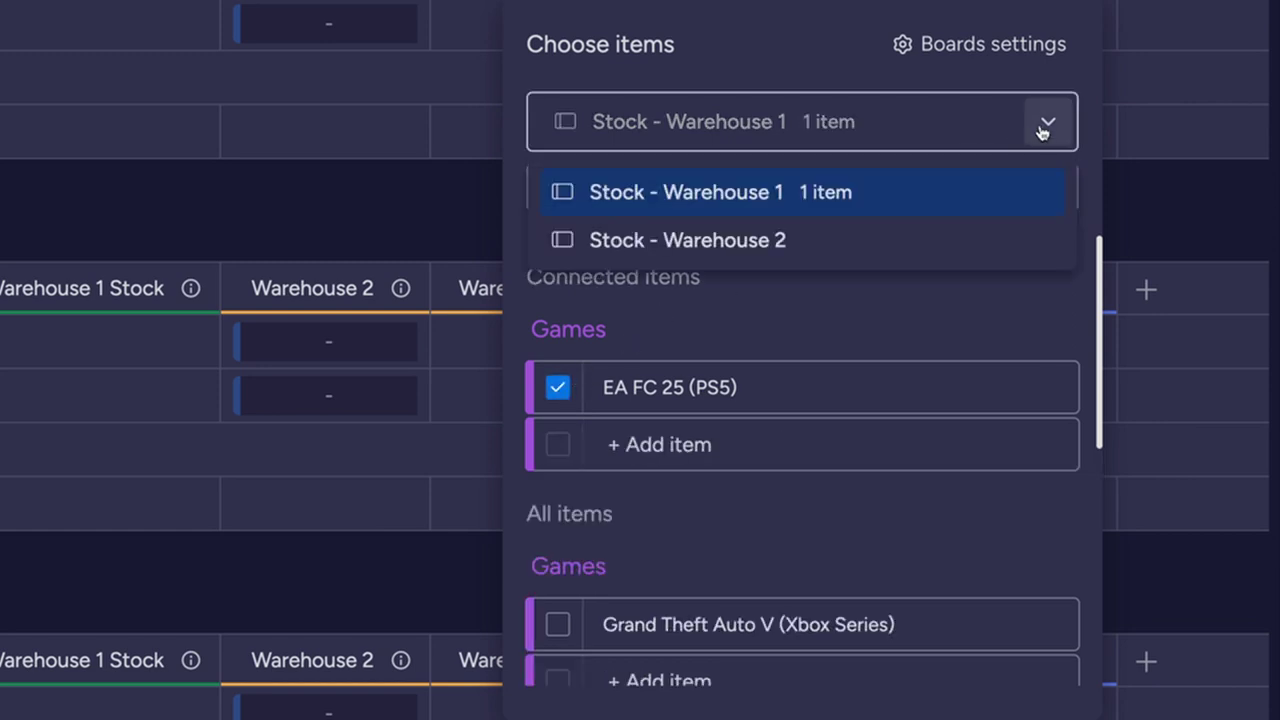
pyautogui.click(905, 236)
pyautogui.click(558, 388)
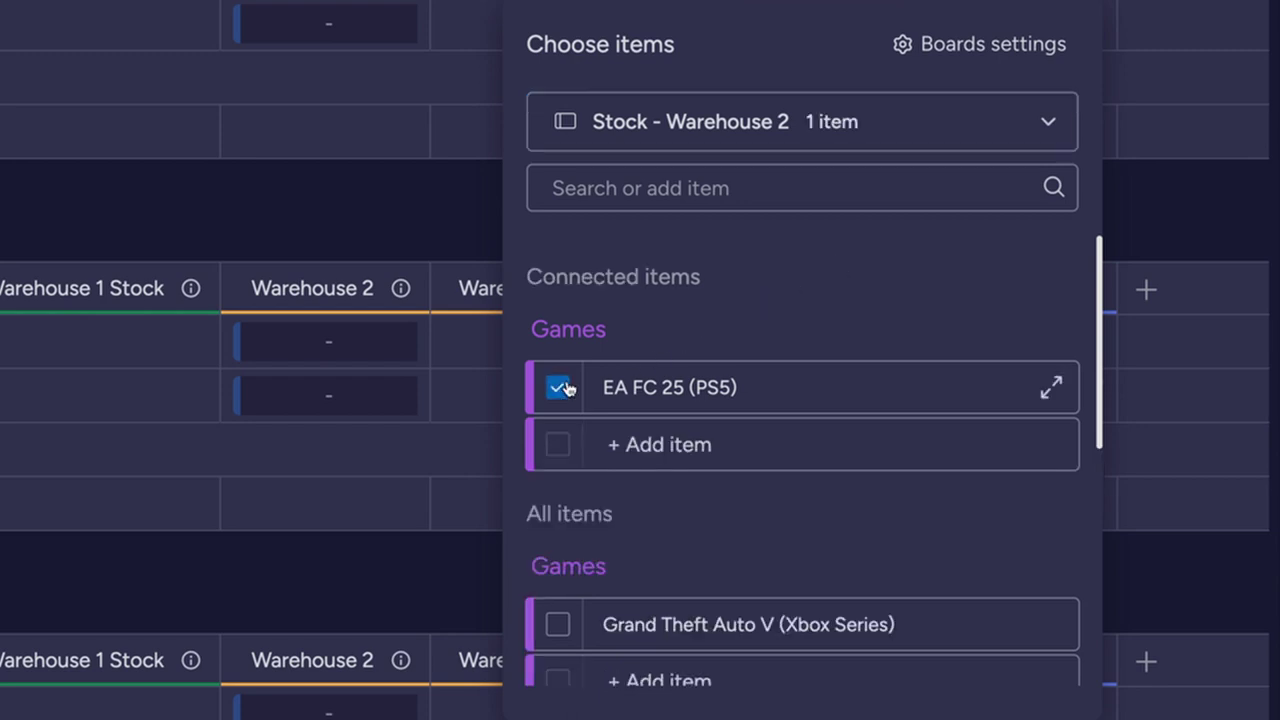
pyautogui.click(1164, 619)
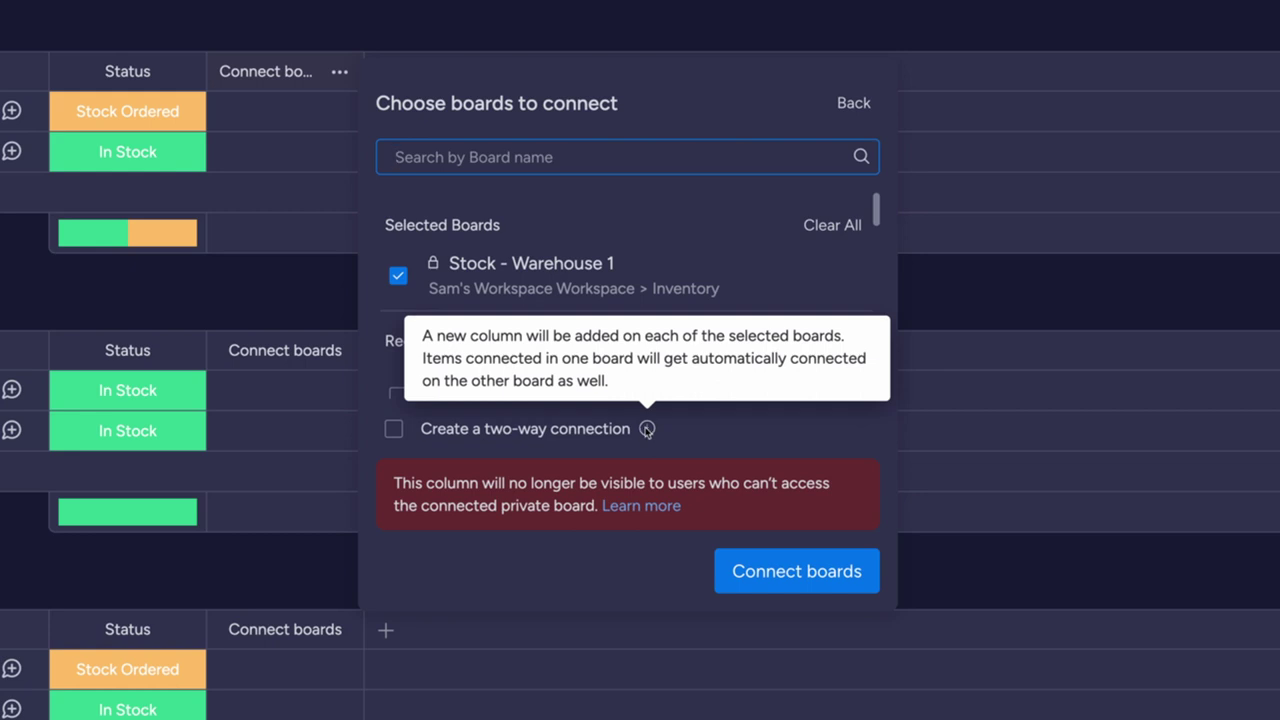
# Step: Enable a two-way connection for the selected Stock - Warehouse 1 board in the Connect boards column setup
pyautogui.click(395, 430)
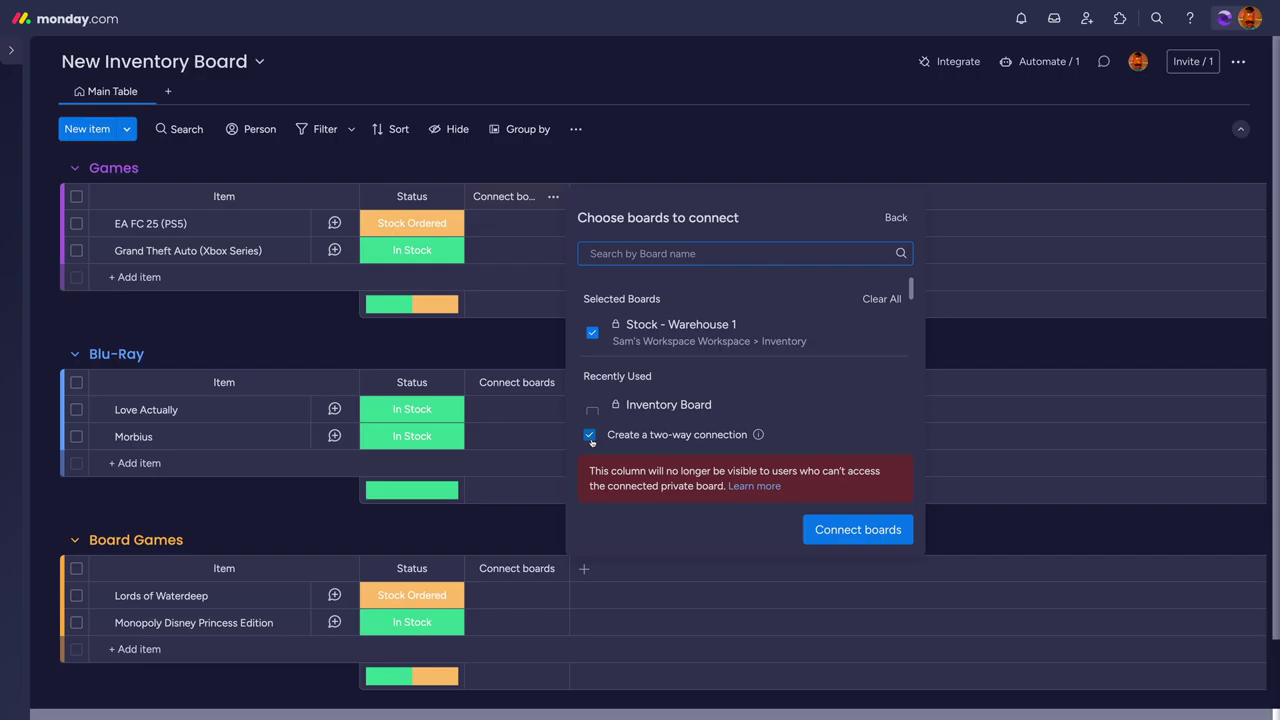